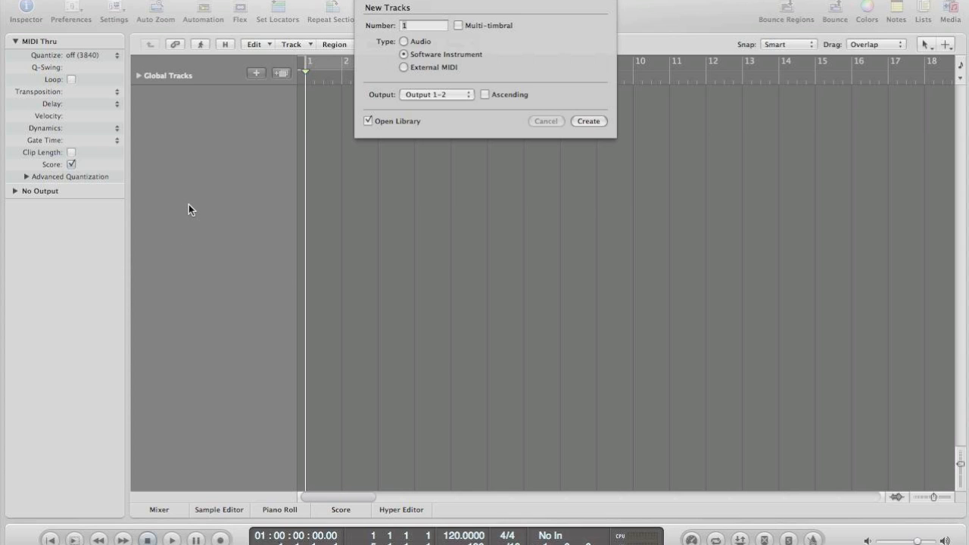
Create a software instrument track and load the ES2 (Synthesizer 2) instrument on its channel strip.
left_click(403, 54)
left_click(590, 129)
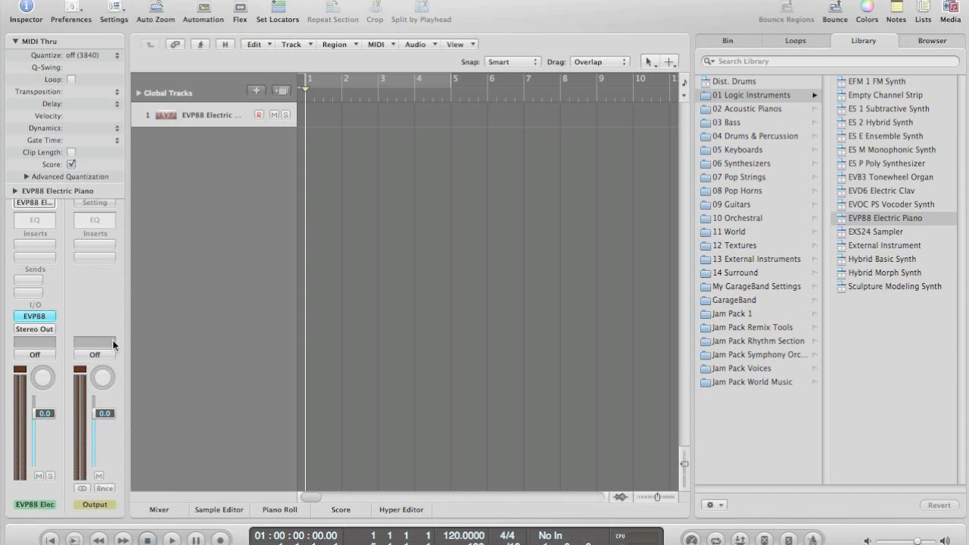
left_click(34, 316)
mouse_move(91, 407)
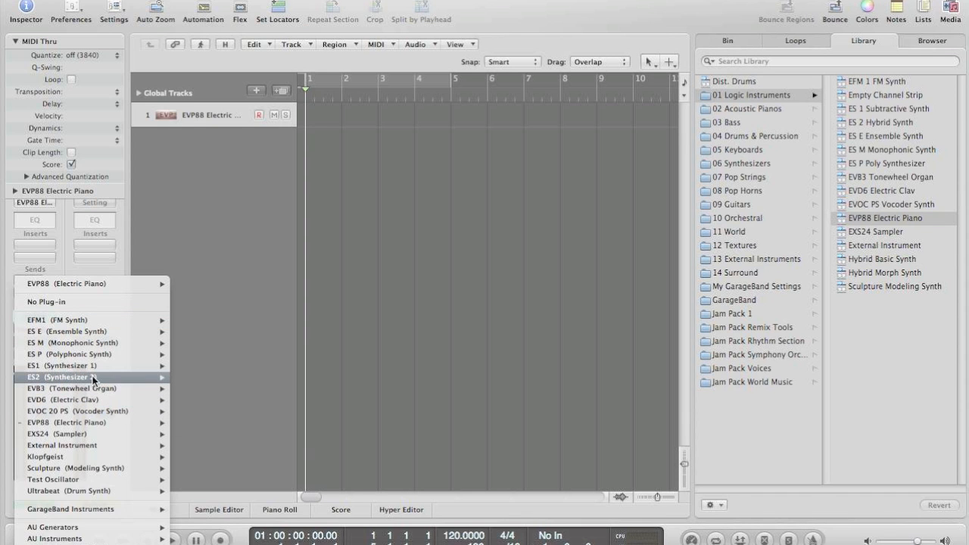
left_click(190, 381)
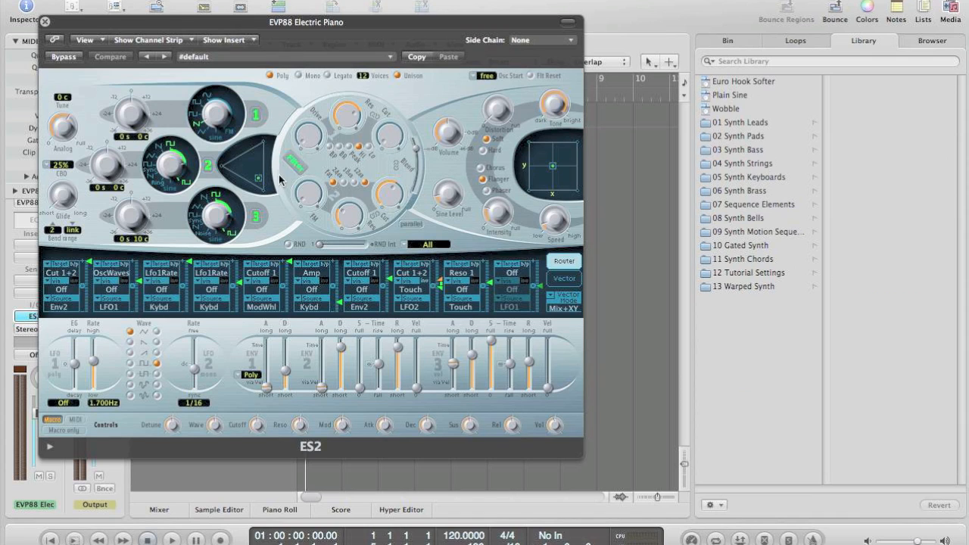
Load the Plain Sine preset and set the keyboard mode to Poly.
left_click(391, 59)
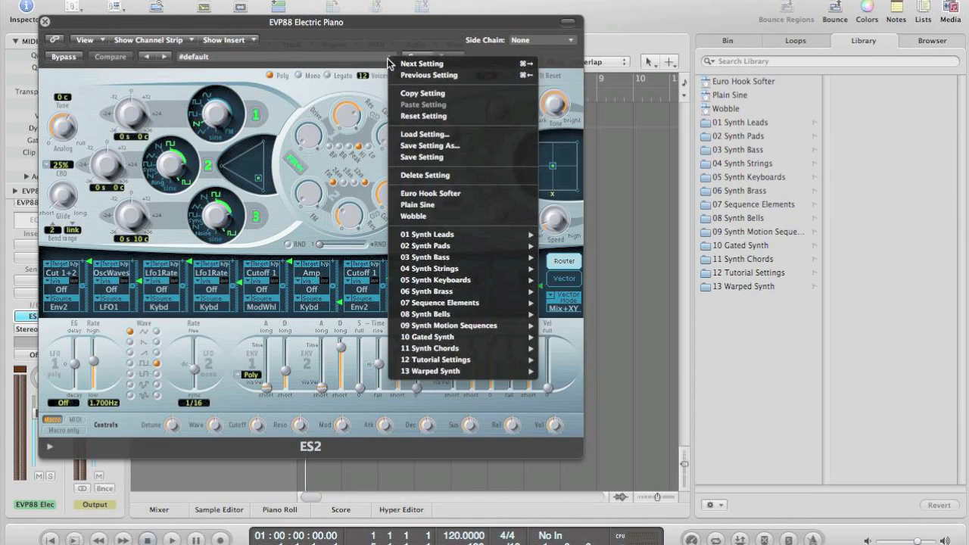
left_click(456, 206)
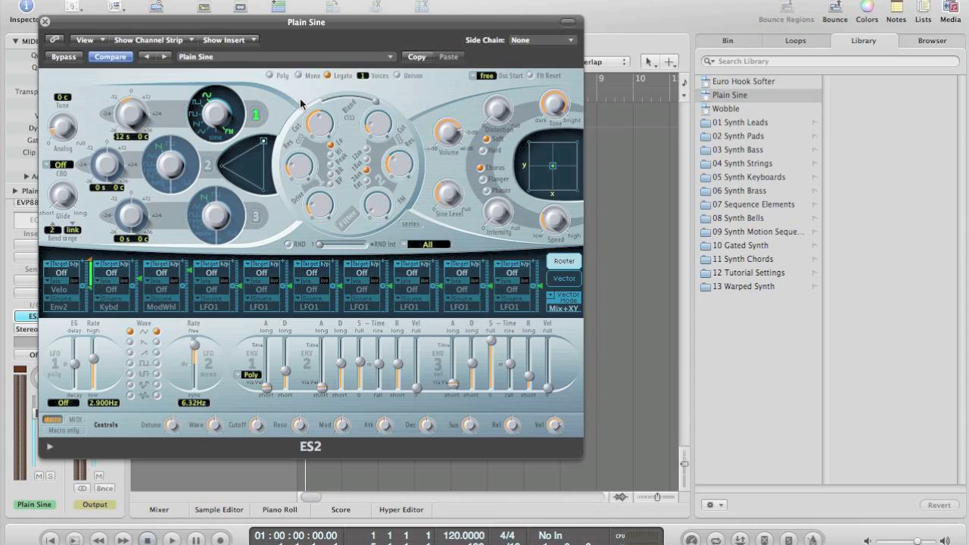
key("XF86AudioRaiseVolume")
left_click(271, 76)
Enable oscillator 2 and set its waveform to 49-bell6.
left_click(208, 168)
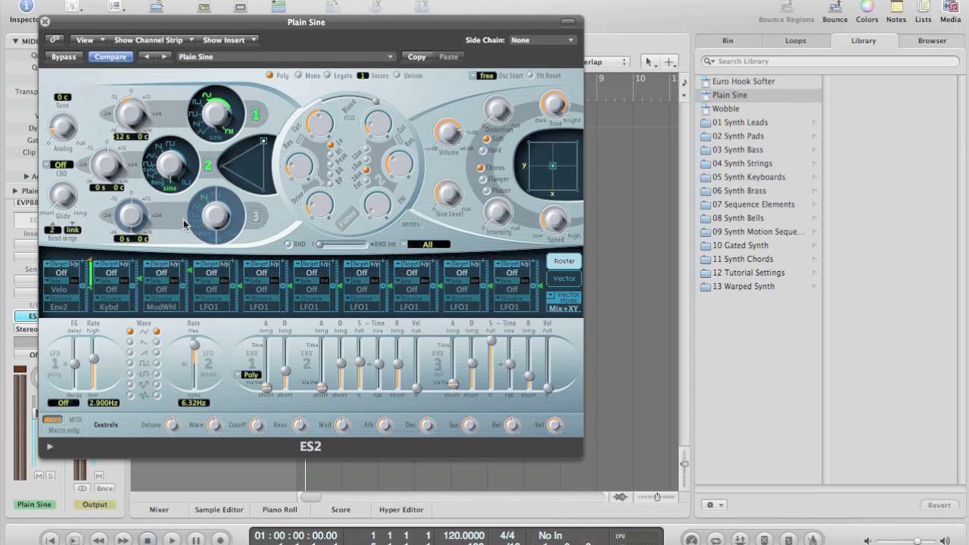
left_click(172, 194)
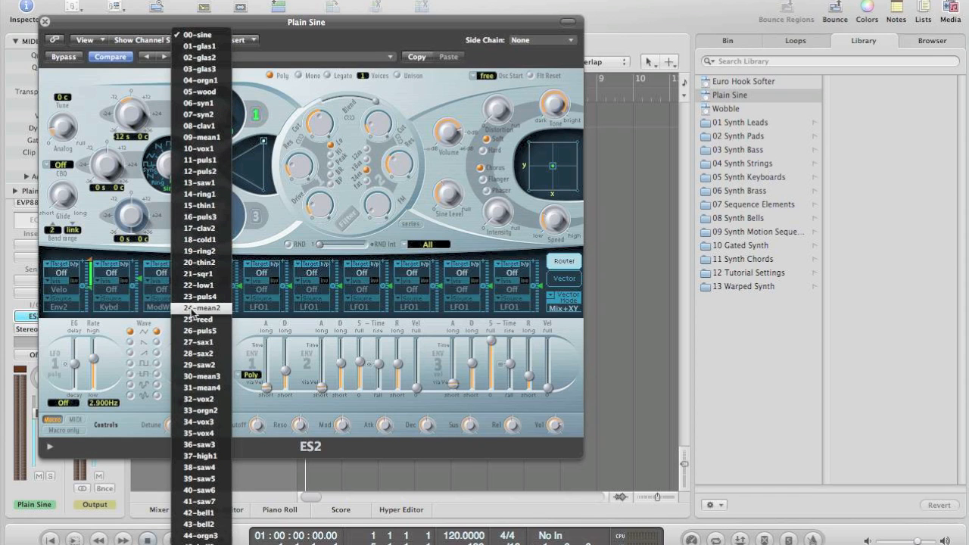
scroll(213, 272, "down", 4)
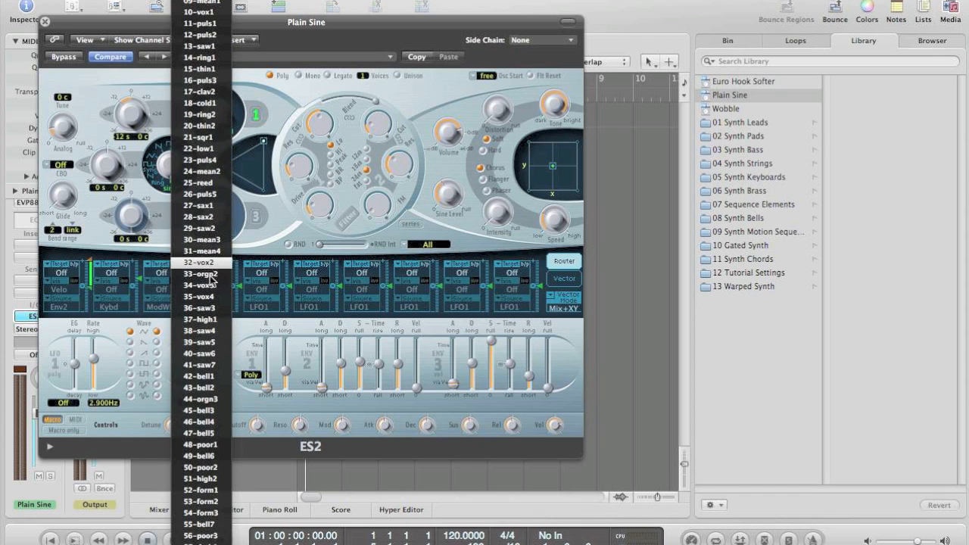
left_click(211, 457)
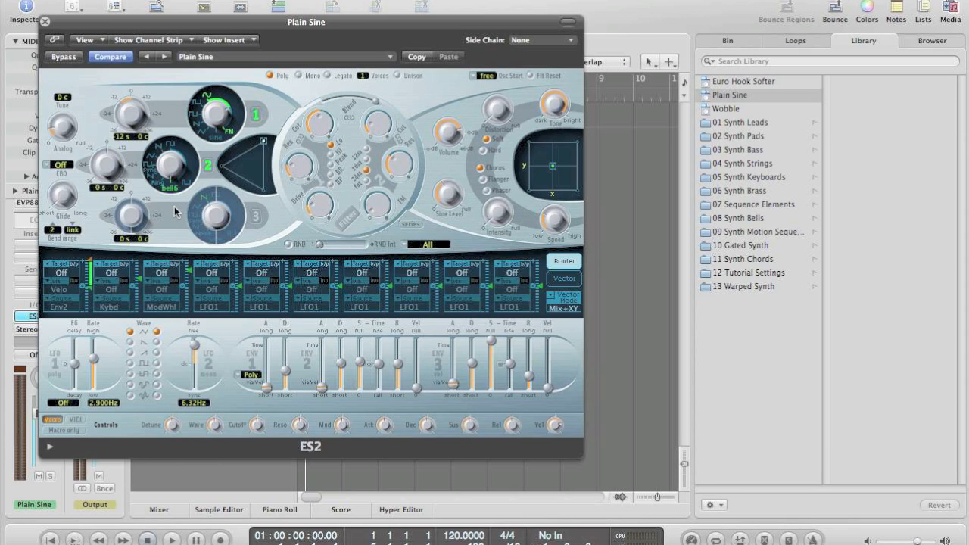
Enable oscillator 3, adjust its waveform, and move the triangle's mix point inward to blend all three oscillators.
left_click(256, 218)
left_click_drag(217, 218, 217, 183)
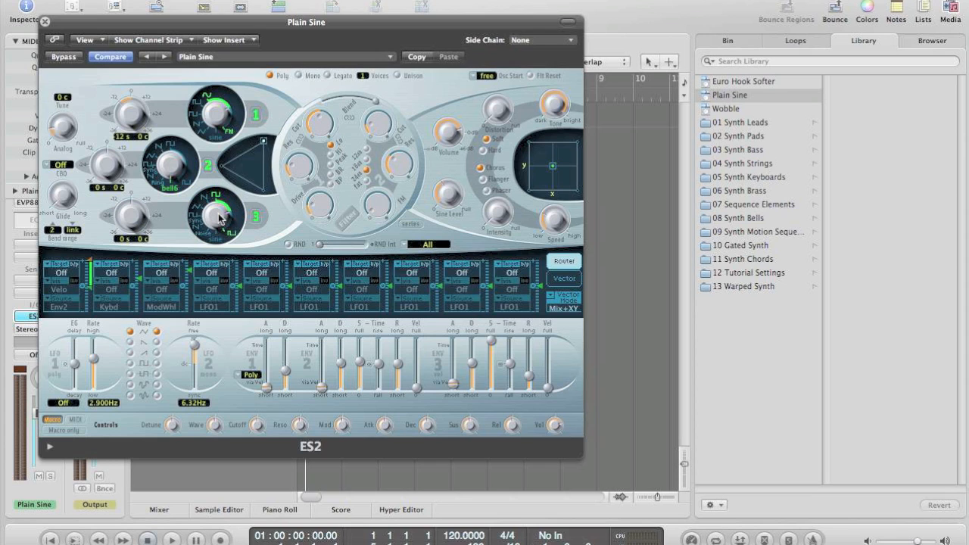
left_click_drag(61, 195, 60, 177)
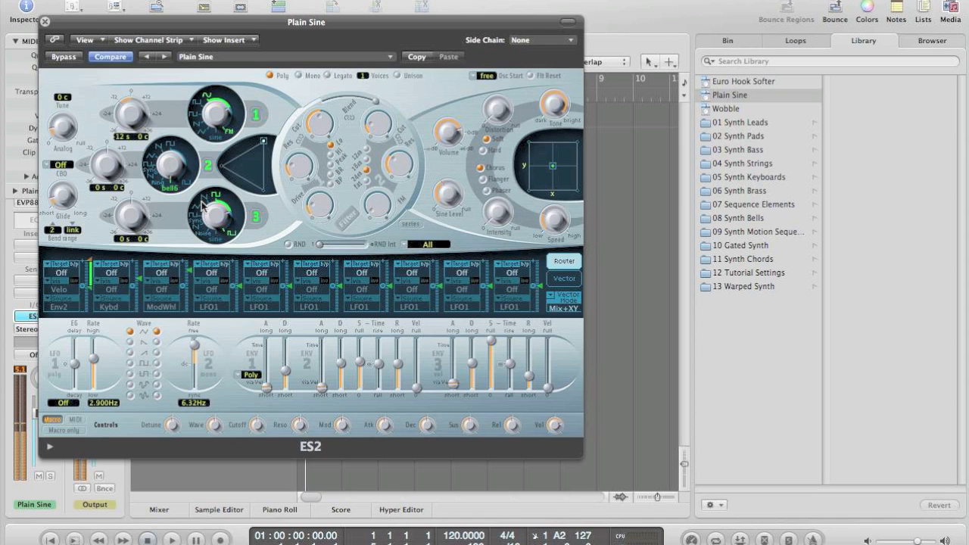
left_click_drag(263, 142, 258, 173)
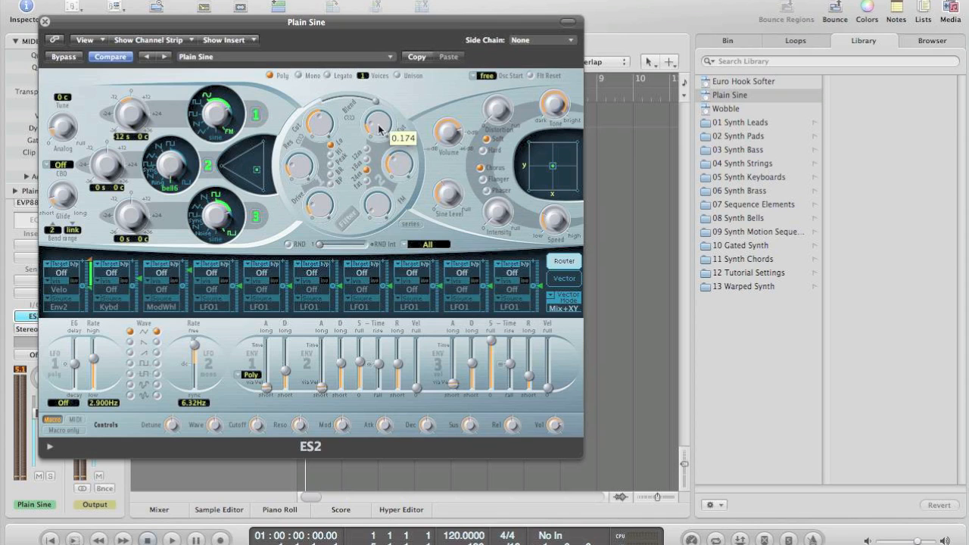
Turn on the filter section, lower filter 2's resonance, and switch filter 2 to the 12 dB slope with Fat on.
left_click(347, 221)
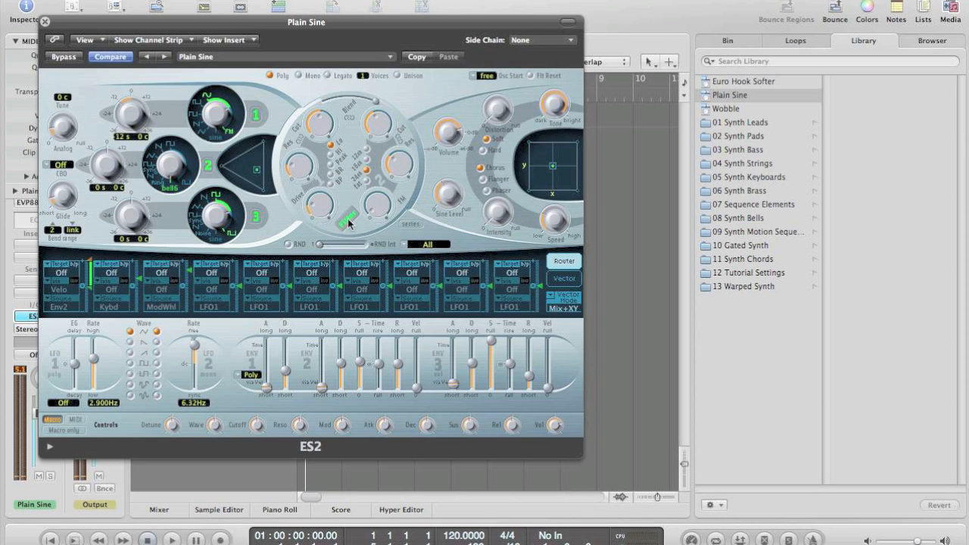
left_click_drag(323, 204, 326, 185)
left_click_drag(400, 162, 400, 182)
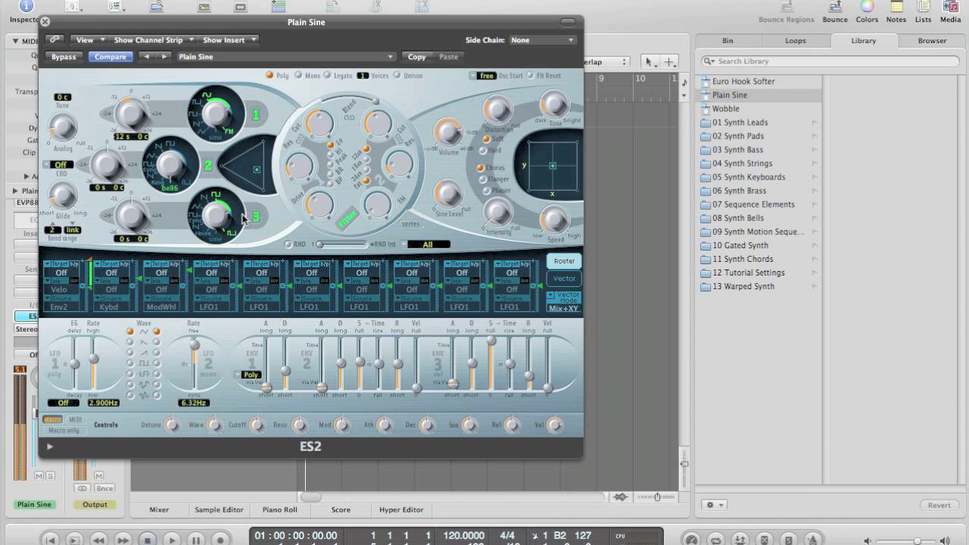
Move the mix point to the edge midway between oscillators 1 and 3, and lower oscillator 3 to -12 semitones.
mouse_move(258, 169)
left_mouse_down()
mouse_move(237, 174)
mouse_move(265, 168)
left_mouse_up()
left_click_drag(134, 220, 138, 241)
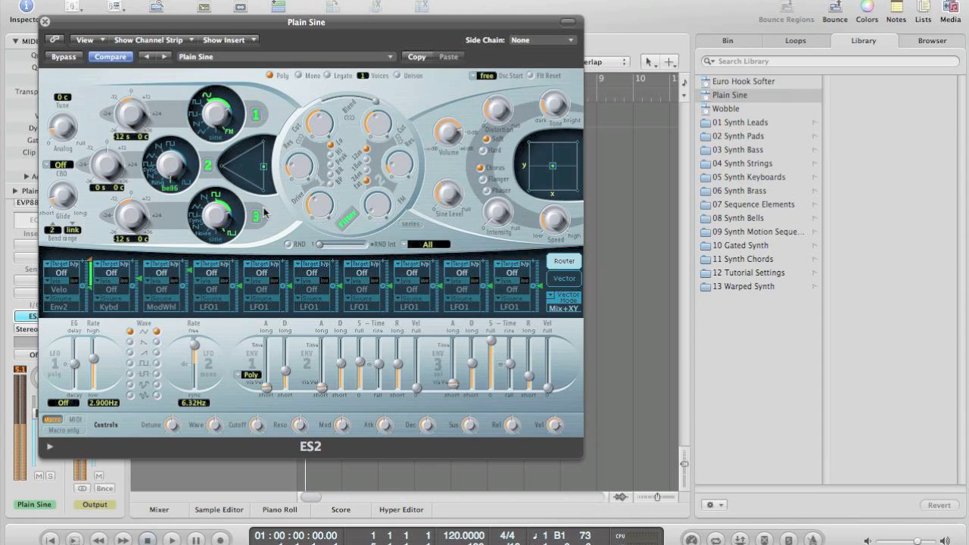
Fine-tune filter 2's resonance and the distortion amount and tone, and raise the filter drive.
left_click_drag(399, 170, 387, 124)
left_click_drag(497, 113, 516, 66)
left_click_drag(566, 123, 561, 118)
left_click_drag(342, 209, 334, 182)
Set the number of voices to 6 and lower oscillator 1 to -24 semitones.
double_click(363, 75)
type("6")
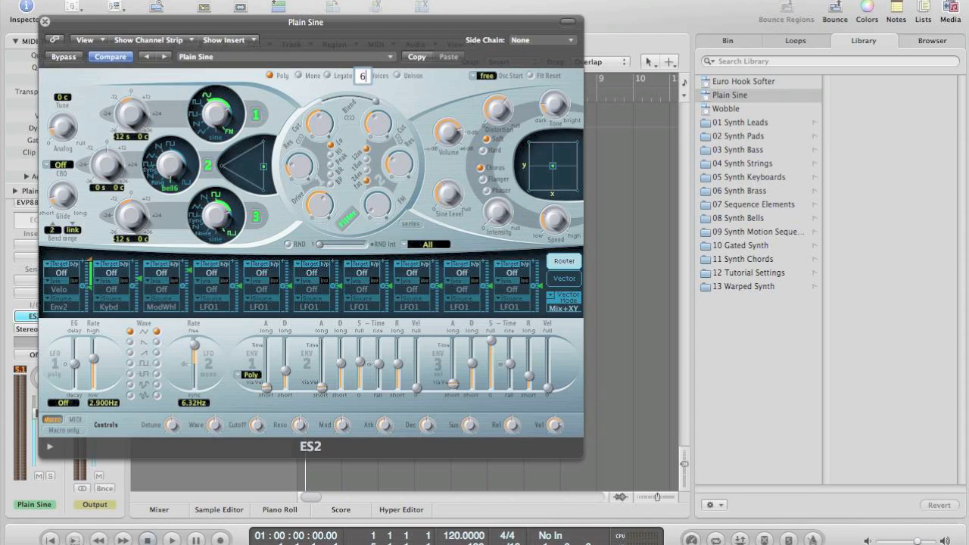
key("Return")
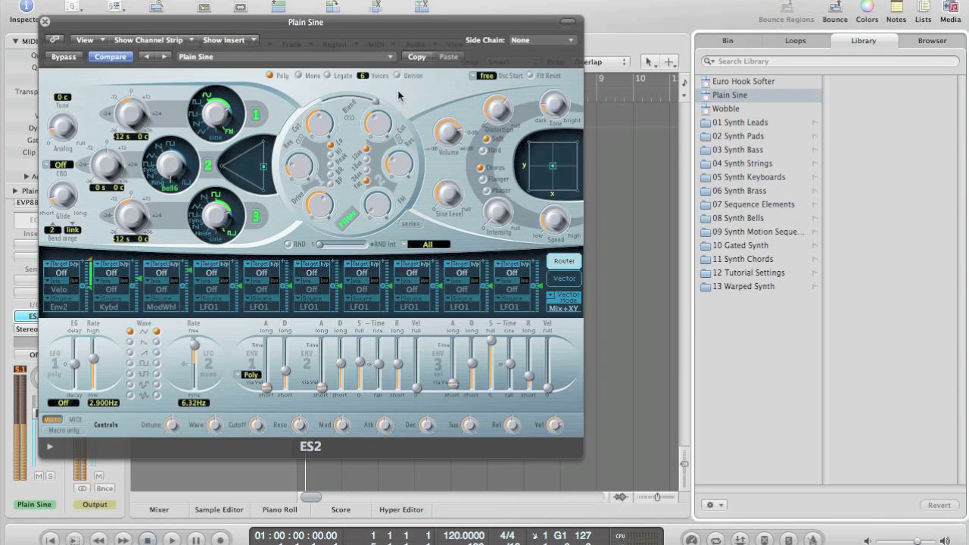
left_click_drag(125, 106, 133, 141)
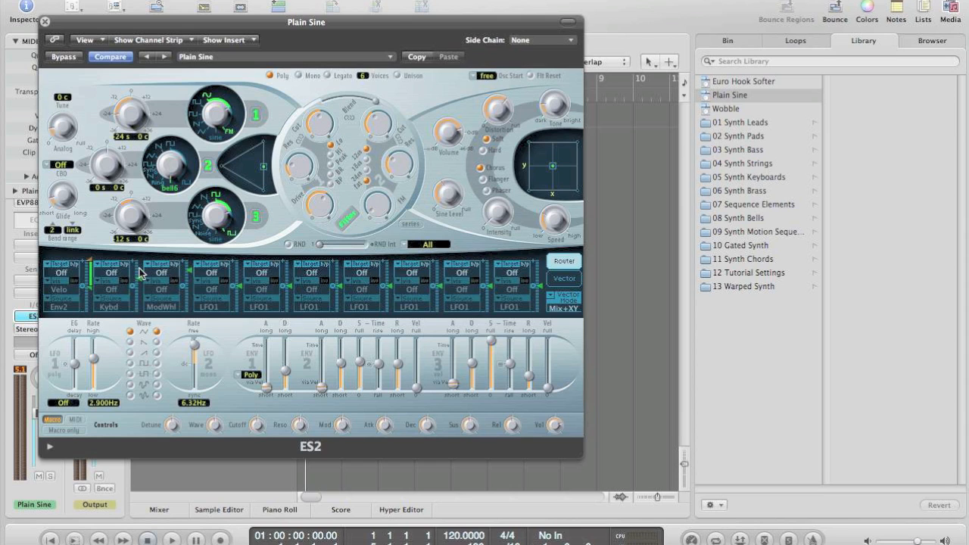
Configure the first modulation routing with target Cut 1+2, via Off and source LFO2.
left_click(68, 274)
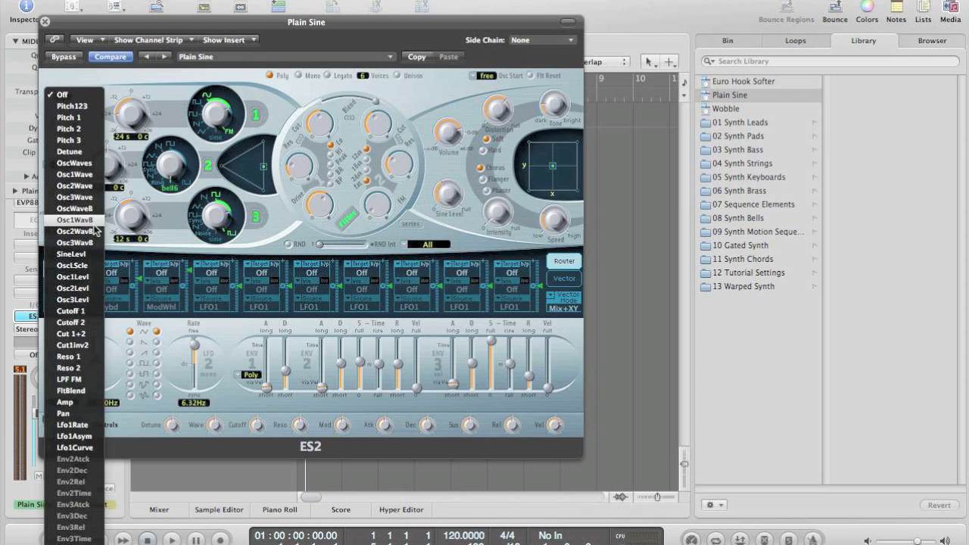
left_click(89, 334)
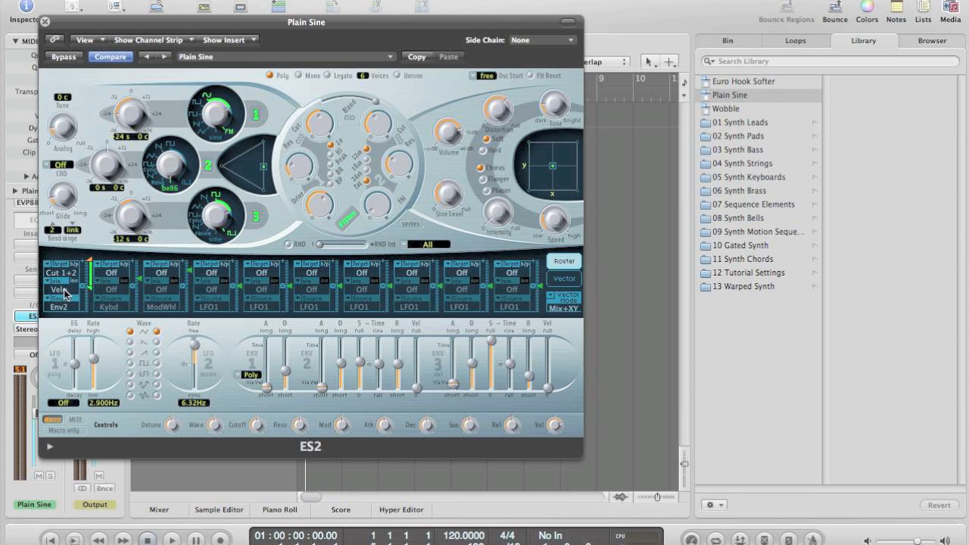
left_click(72, 291)
left_click(77, 295)
left_click(73, 306)
left_click(74, 282)
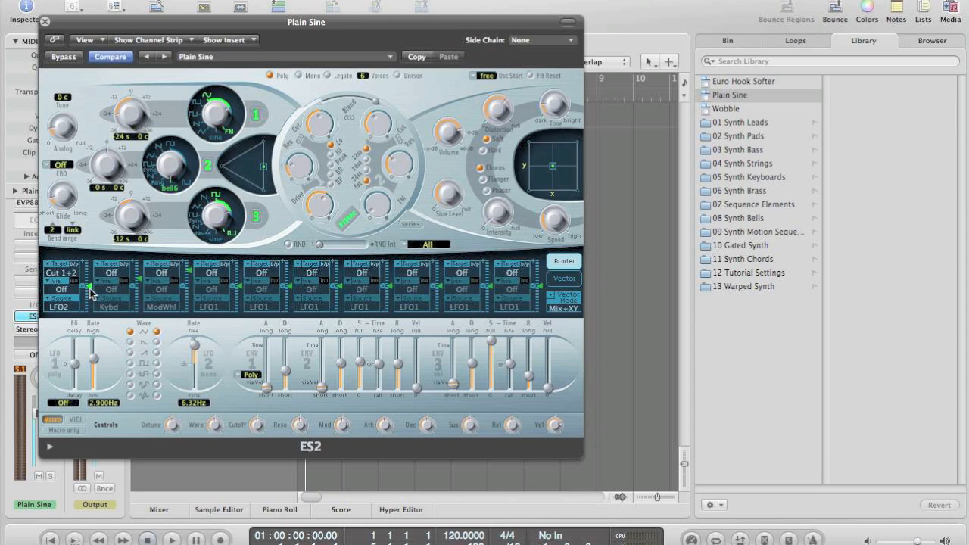
Set LFO 2's rate to the synced value 1/8t and raise the first routing's modulation amount slightly.
mouse_move(89, 291)
left_click_drag(89, 291, 90, 288)
left_click_drag(193, 345, 200, 375)
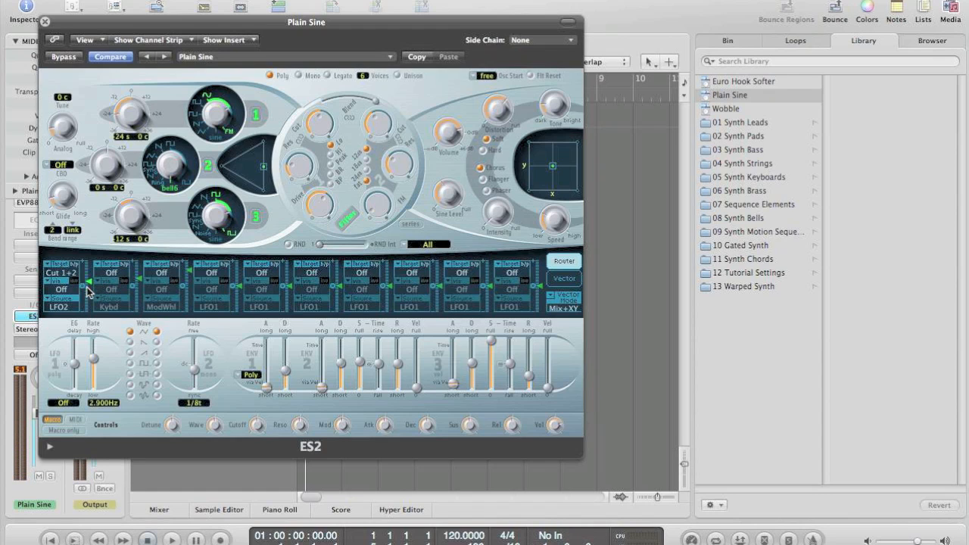
mouse_move(90, 287)
left_mouse_down()
mouse_move(89, 271)
mouse_move(93, 288)
left_mouse_up()
left_click_drag(89, 282, 95, 282)
Configure the second modulation routing with target Pitch 2 and source LFO1.
left_click(110, 272)
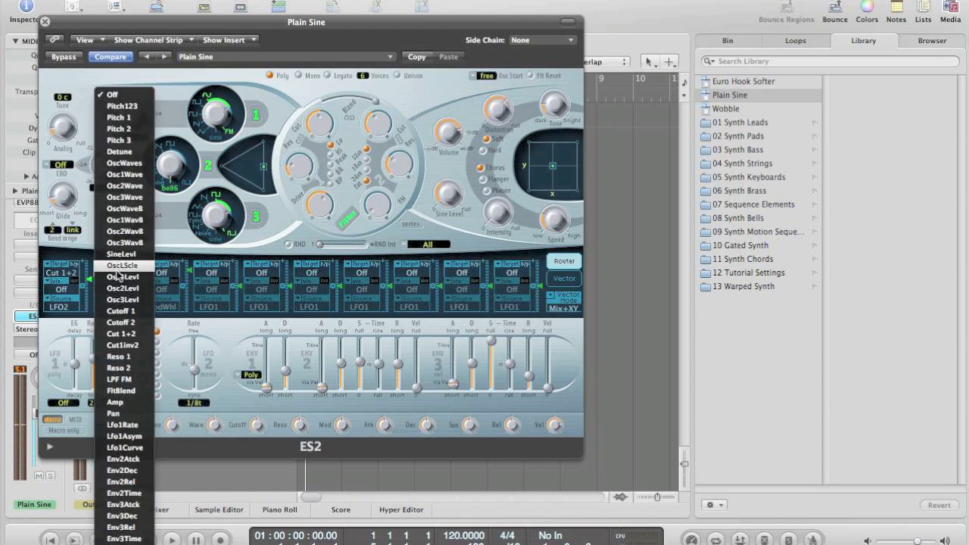
left_click(137, 129)
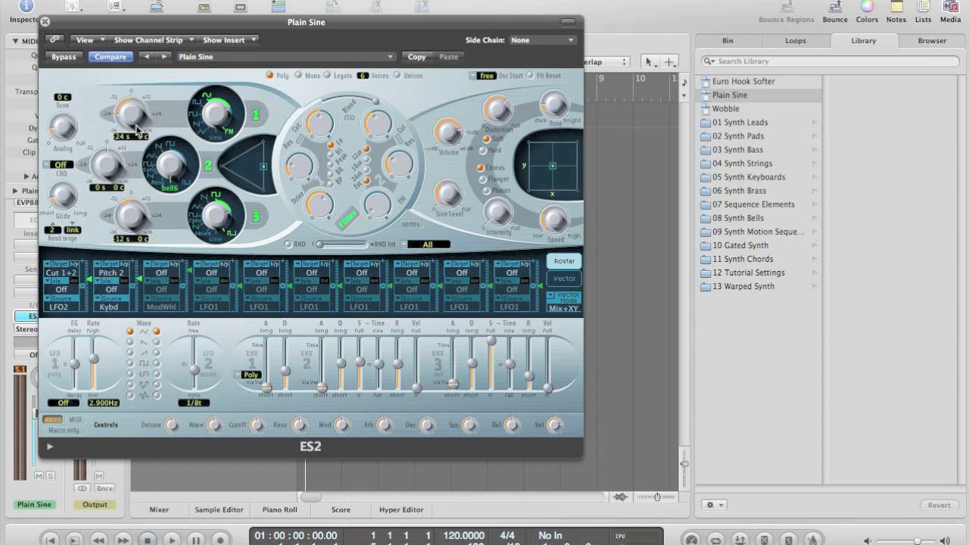
left_click(119, 305)
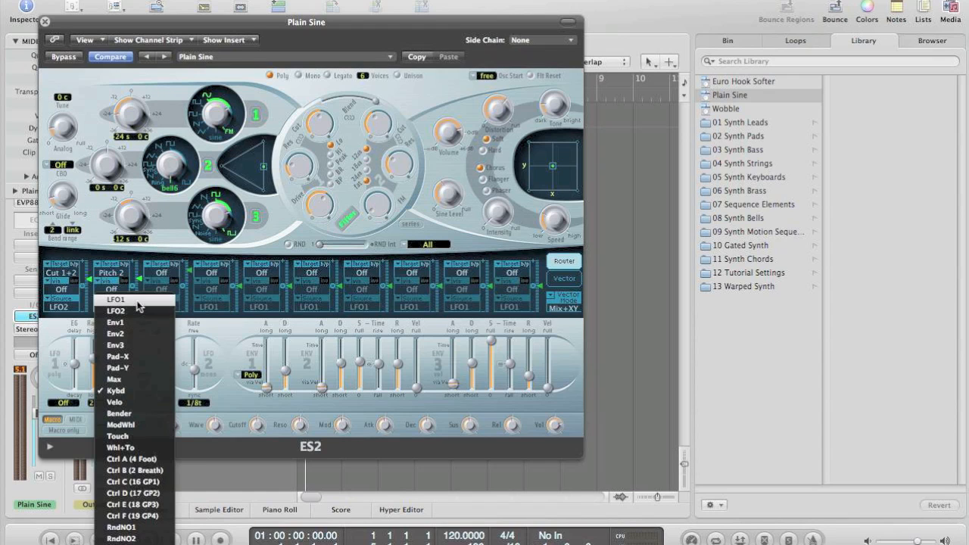
left_click(114, 306)
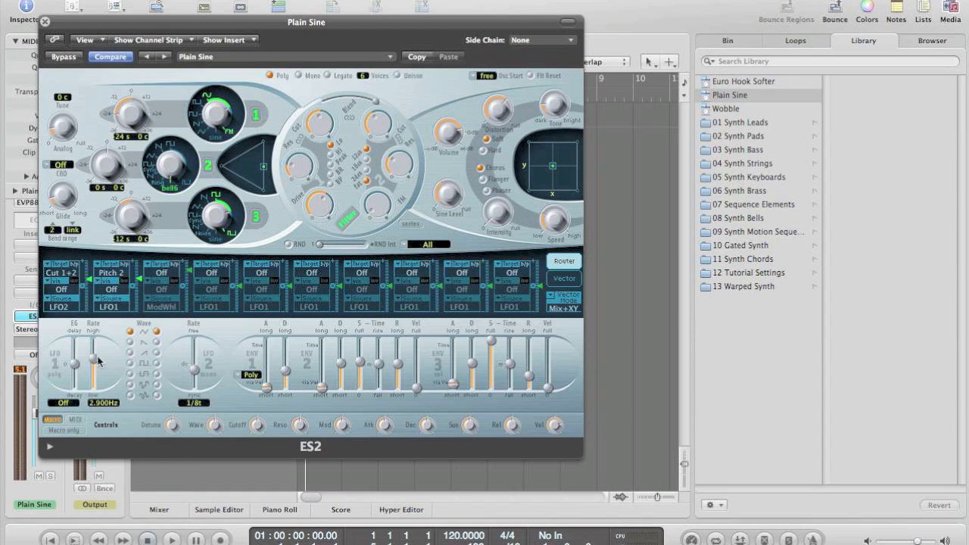
Set LFO 1's rate to 100.0 Hz and its EG time to 1.40 ms.
left_click_drag(94, 359, 91, 321)
left_click_drag(77, 368, 78, 366)
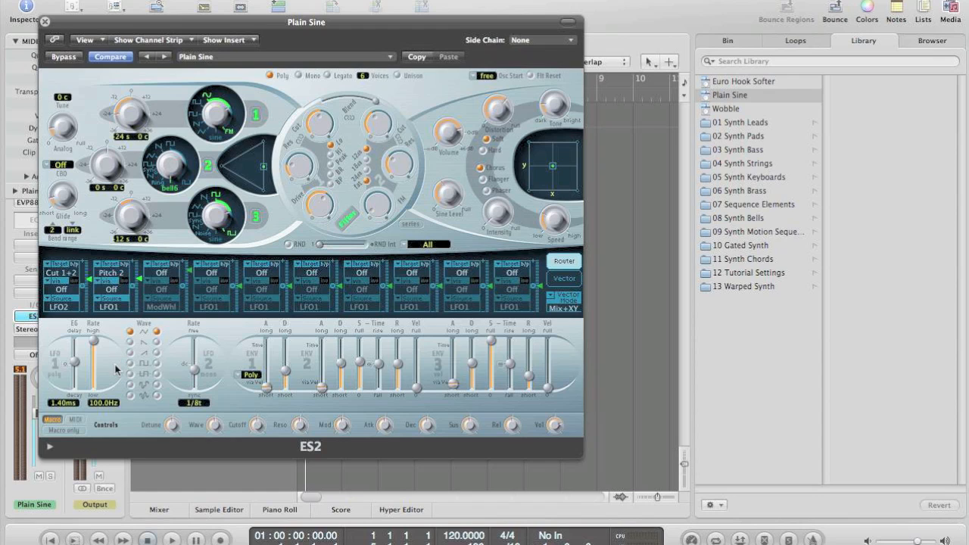
left_click(156, 324)
Fine-tune filter 2's cutoff and the modulation amount of the Cut 1+2 routing.
mouse_move(382, 121)
left_mouse_down()
mouse_move(378, 128)
mouse_move(392, 92)
mouse_move(387, 124)
left_mouse_up()
mouse_move(97, 284)
left_mouse_down()
mouse_move(92, 269)
mouse_move(94, 286)
left_mouse_up()
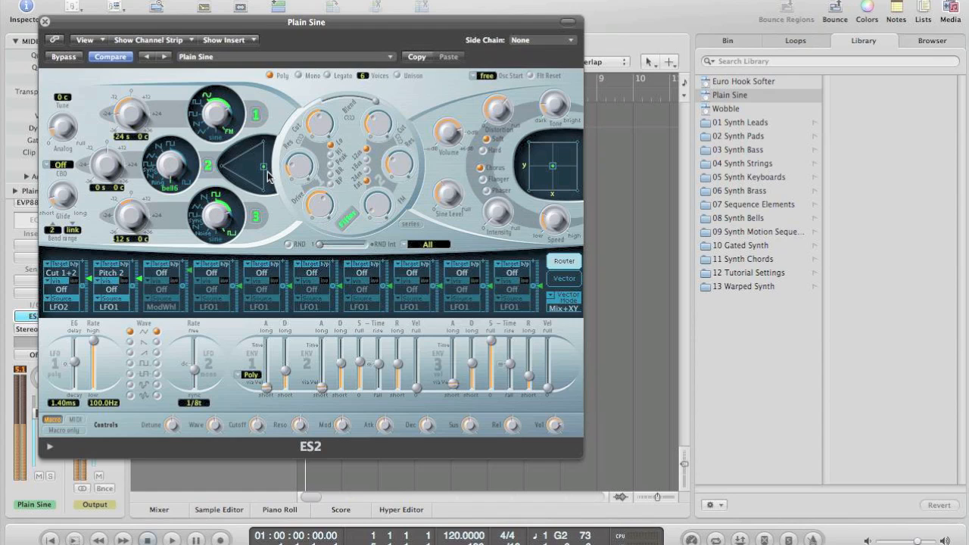
Change oscillator 2's waveform to 44-orgn3, then lower oscillator 2 to -12 and oscillator 3 to -24 semitones.
mouse_move(265, 168)
left_mouse_down()
mouse_move(243, 181)
mouse_move(258, 155)
mouse_move(259, 171)
left_mouse_up()
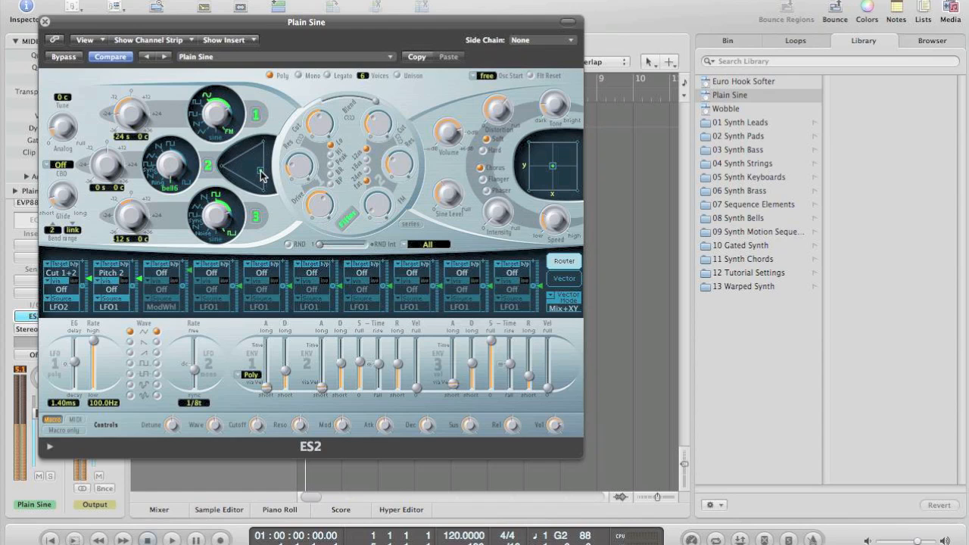
left_click(169, 202)
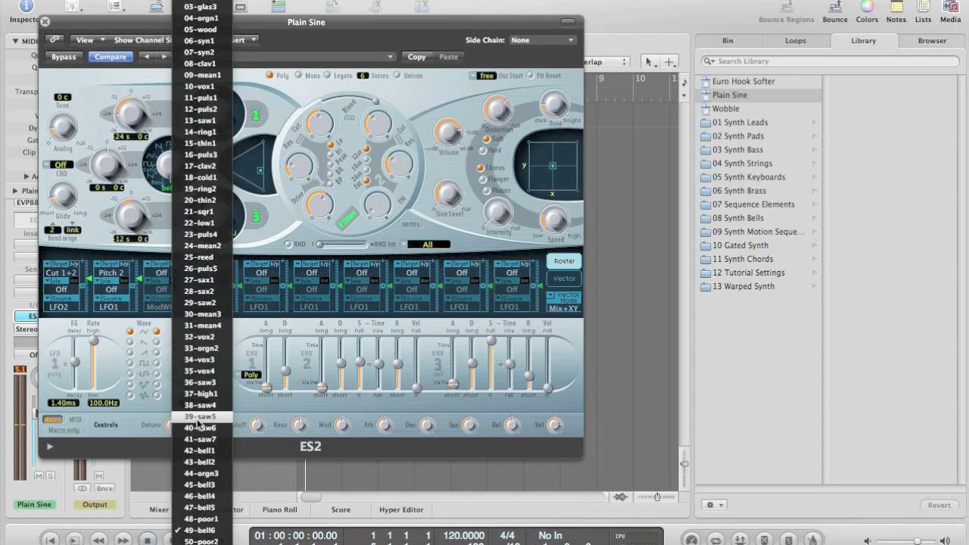
left_click(201, 473)
mouse_move(260, 170)
left_mouse_down()
mouse_move(244, 184)
mouse_move(248, 155)
mouse_move(261, 165)
left_mouse_up()
left_click_drag(108, 167, 137, 239)
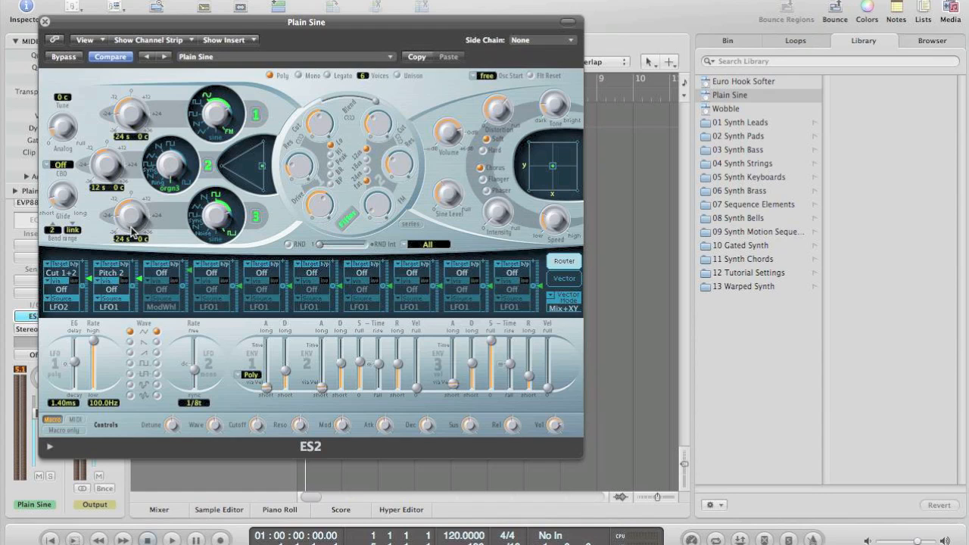
Shift the waveforms of oscillators 1 and 3 and move the mix point further toward oscillator 2.
mouse_move(264, 178)
left_mouse_down()
mouse_move(244, 183)
mouse_move(256, 153)
mouse_move(260, 160)
left_mouse_up()
left_click(256, 213)
left_click_drag(217, 114, 218, 95)
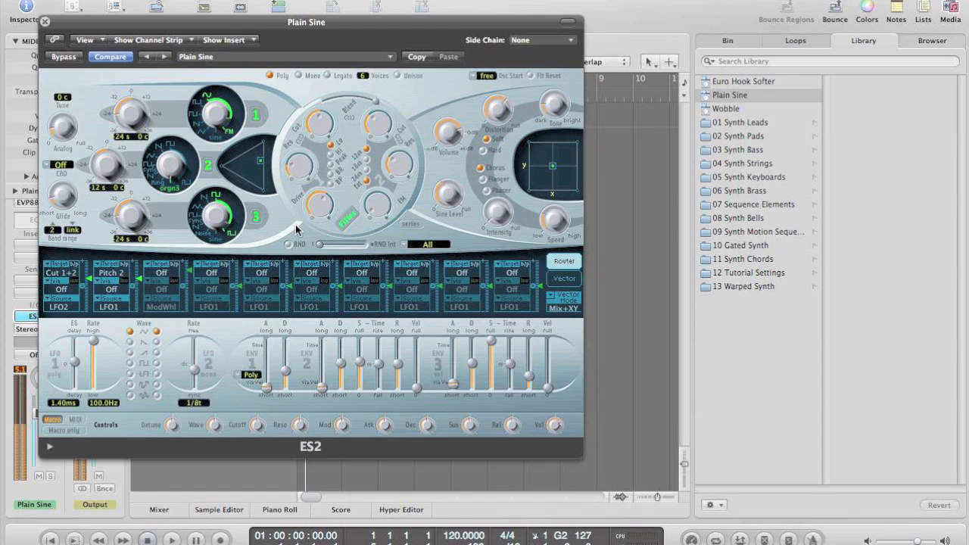
left_click_drag(258, 168, 249, 173)
Switch LFO 2 to the sawtooth wave, raise the Cut 1+2 routing's amount and slightly reduce the Pitch 2 routing's amount.
left_click(157, 342)
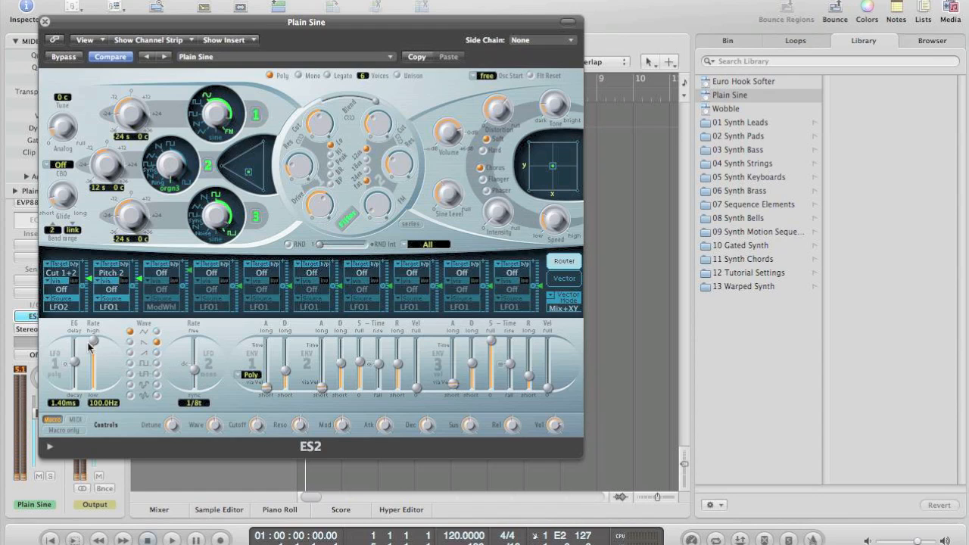
mouse_move(98, 342)
left_mouse_down()
mouse_move(96, 353)
mouse_move(99, 334)
left_mouse_up()
left_click_drag(141, 280, 90, 271)
left_click(91, 282)
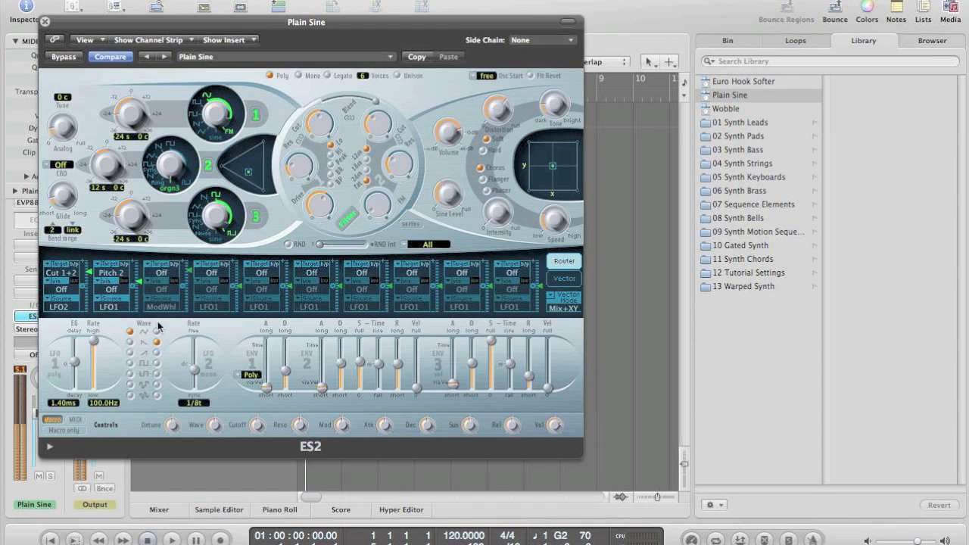
Audition other LFO 2 waveforms and set LFO 2 to the triangle wave.
left_click(156, 395)
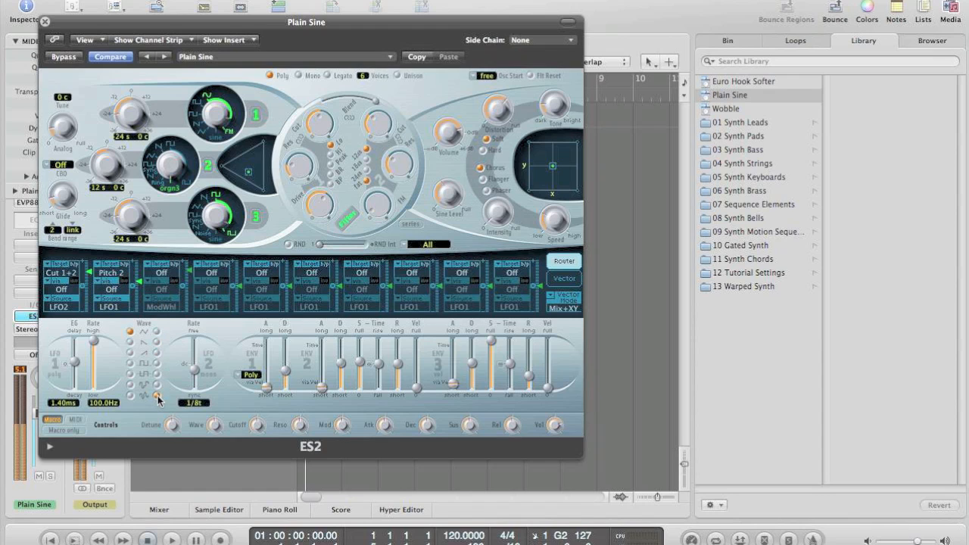
left_click(156, 342)
left_click(157, 332)
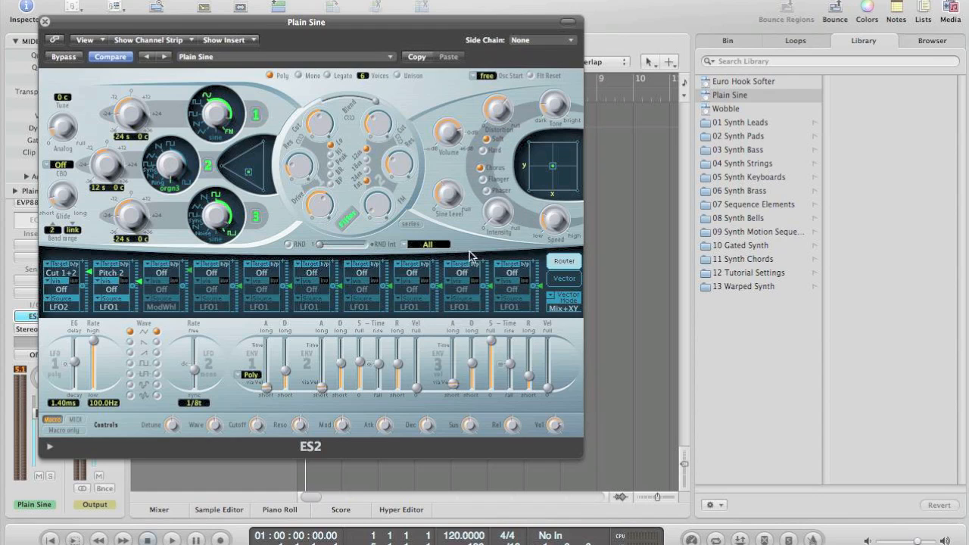
Raise the RND Int slider to maximum and change oscillator 2's waveform to 24-mean2.
left_click(319, 243)
left_click_drag(319, 244, 376, 247)
right_click(174, 189)
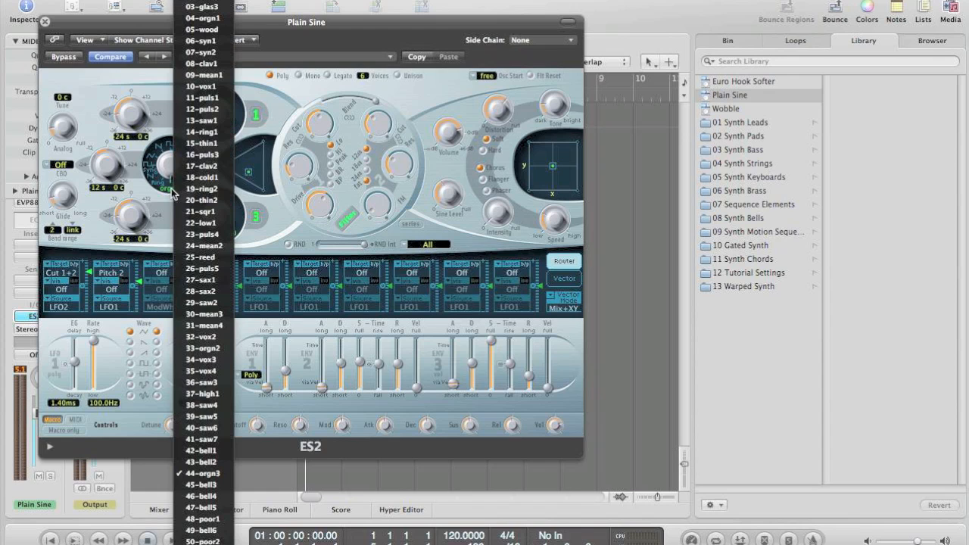
left_click(216, 246)
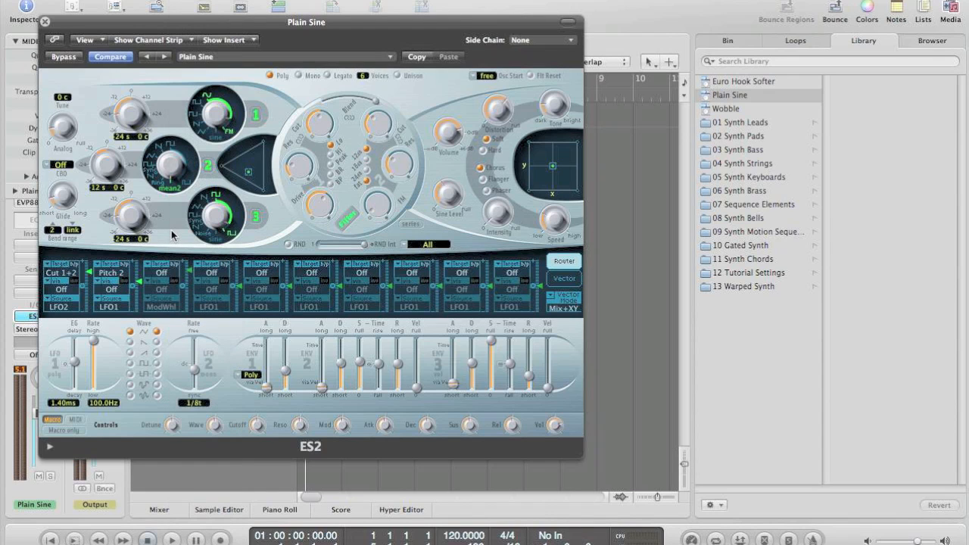